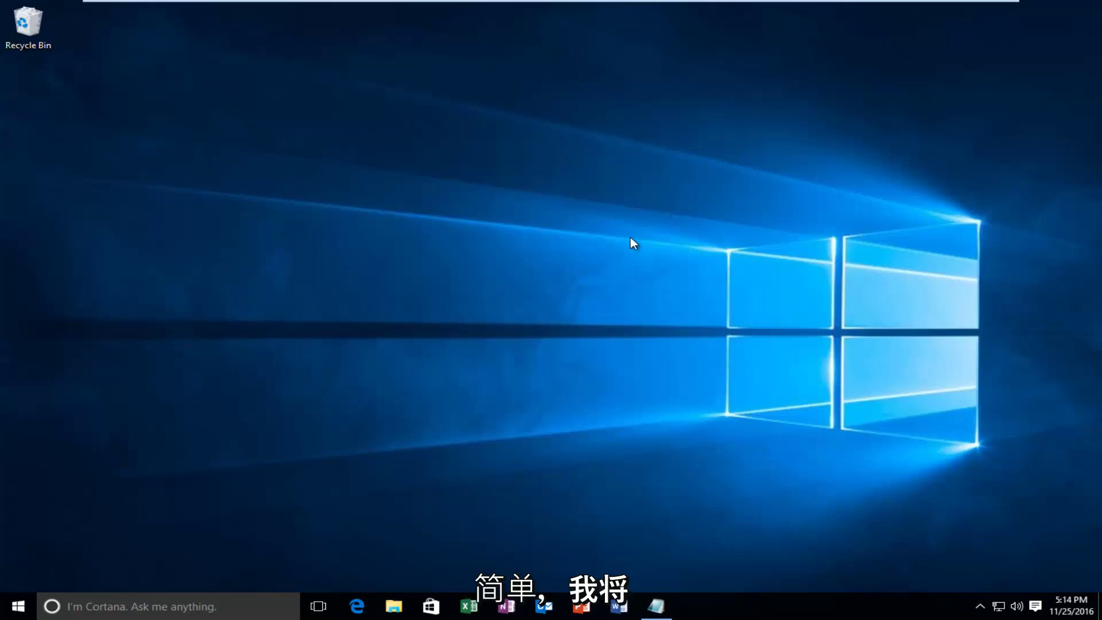
Step: Restore the untitled registry-fix note, centre it on screen and bring it back via a Start search for notepad
left_click(656, 606)
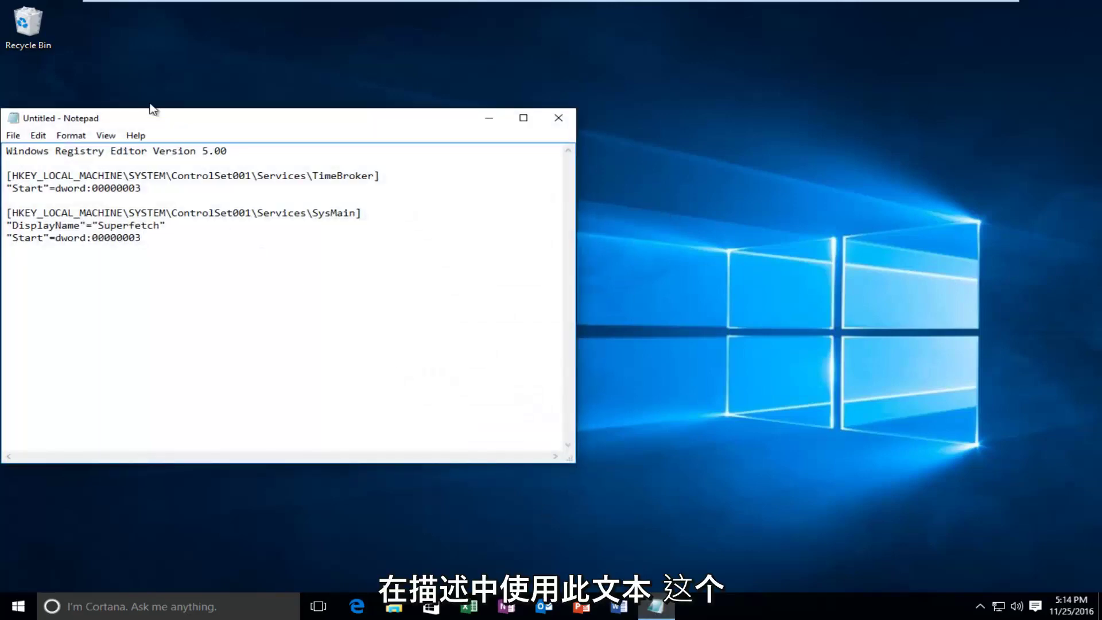
left_click_drag(159, 119, 443, 119)
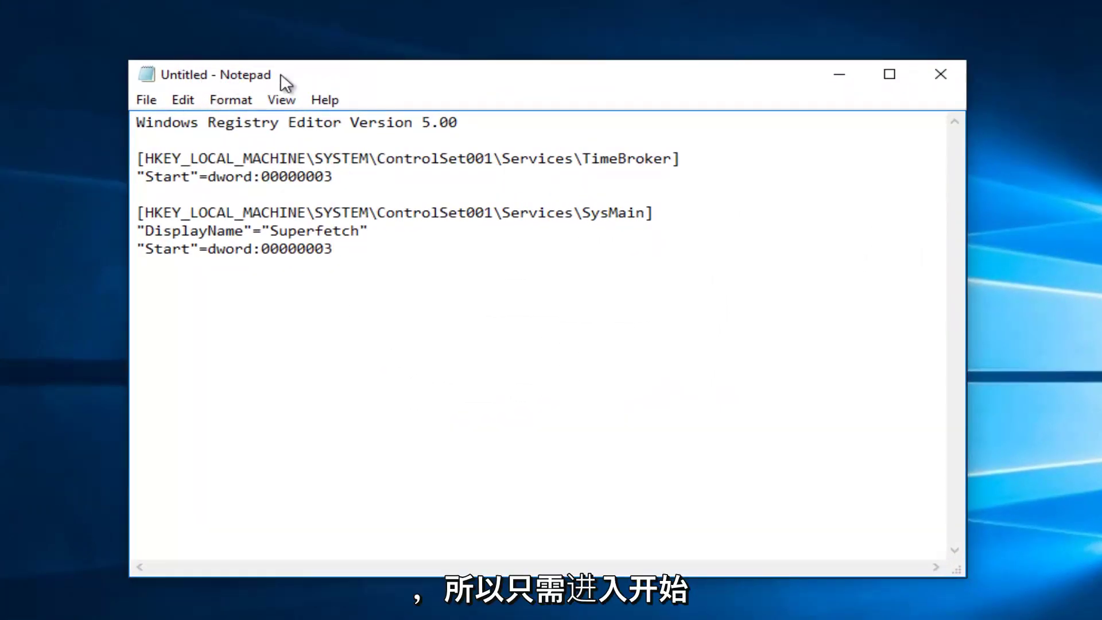
key("super")
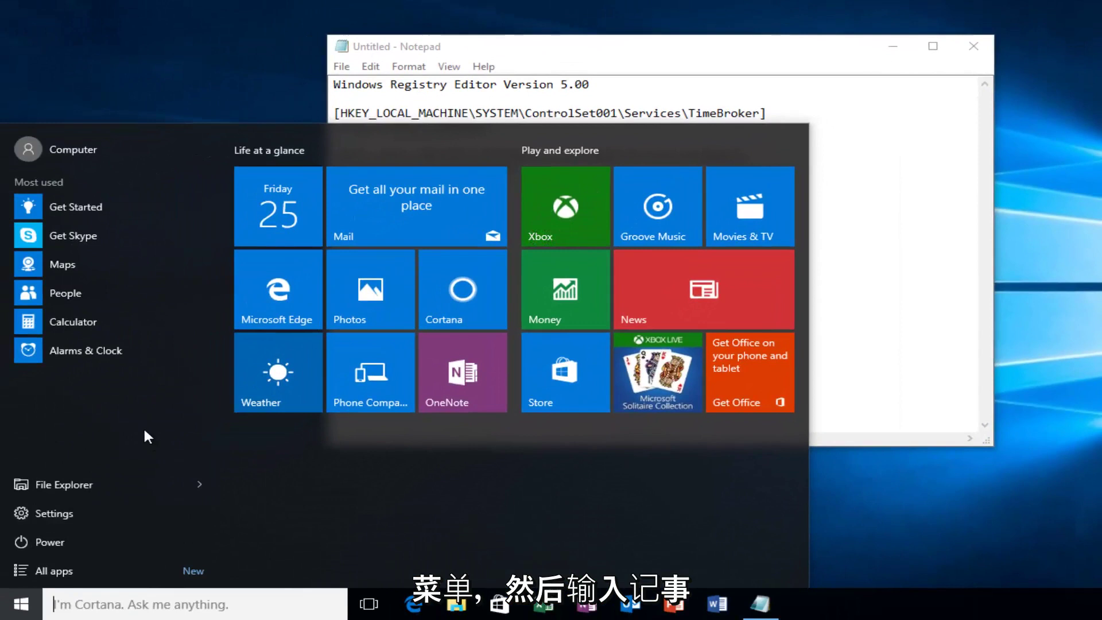
type("notepad")
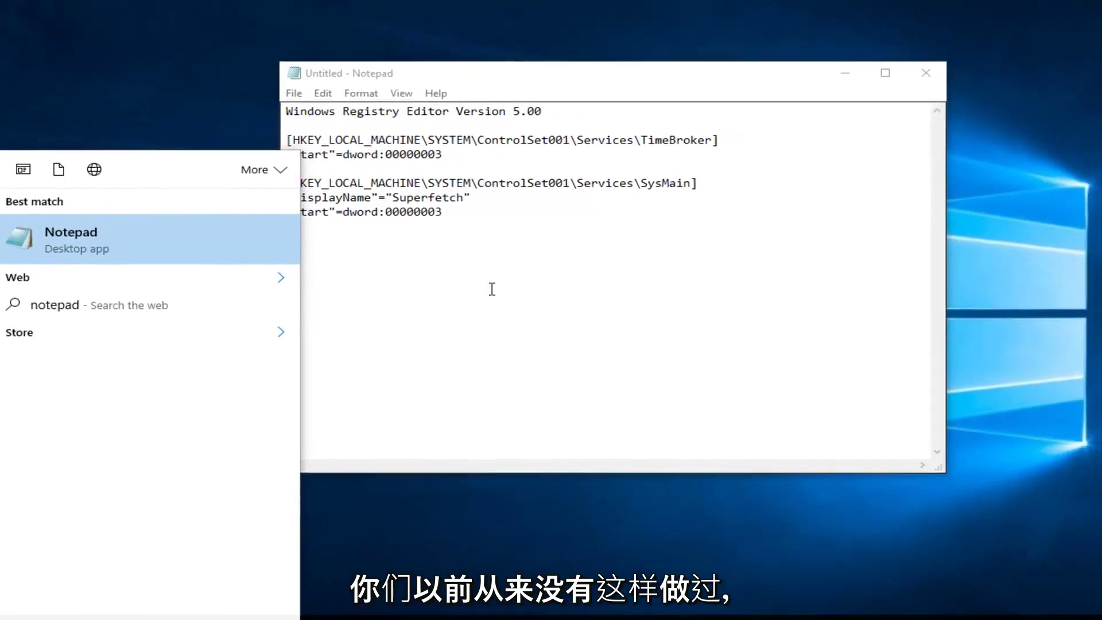
left_click(491, 288)
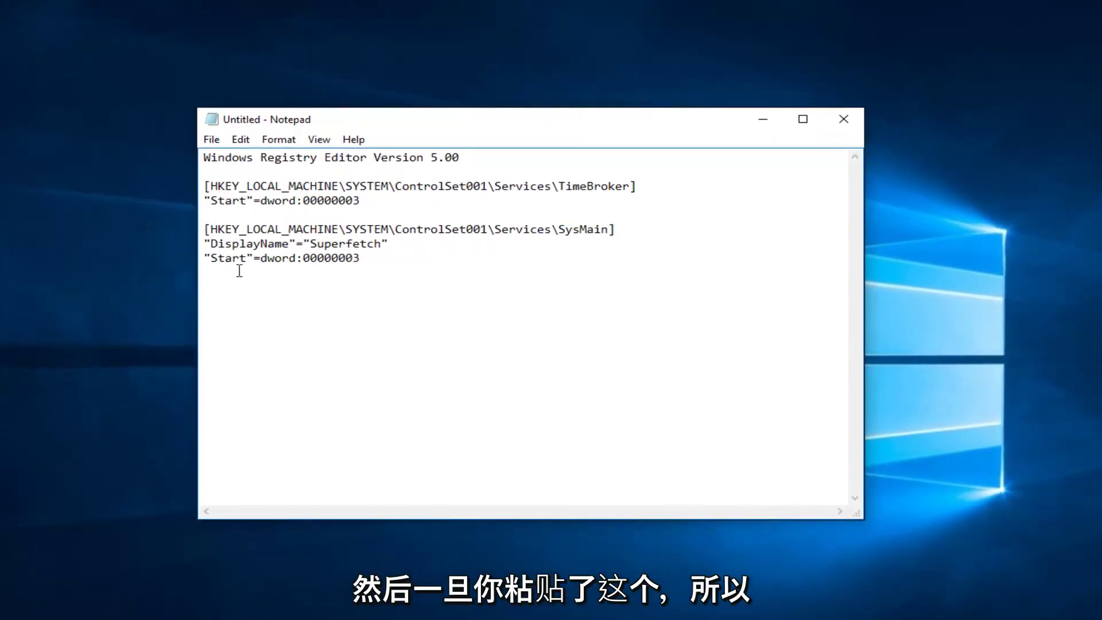
right_click(486, 322)
left_click(433, 304)
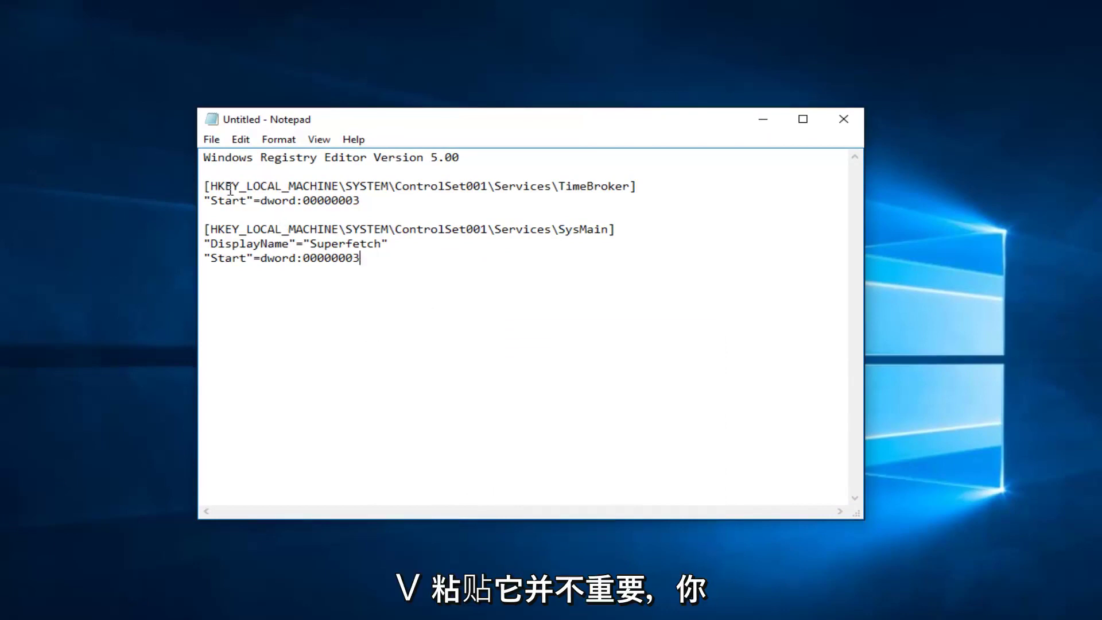
Step: Save As with type All Files, file name fixfile.reg and the Desktop as location
left_click(214, 146)
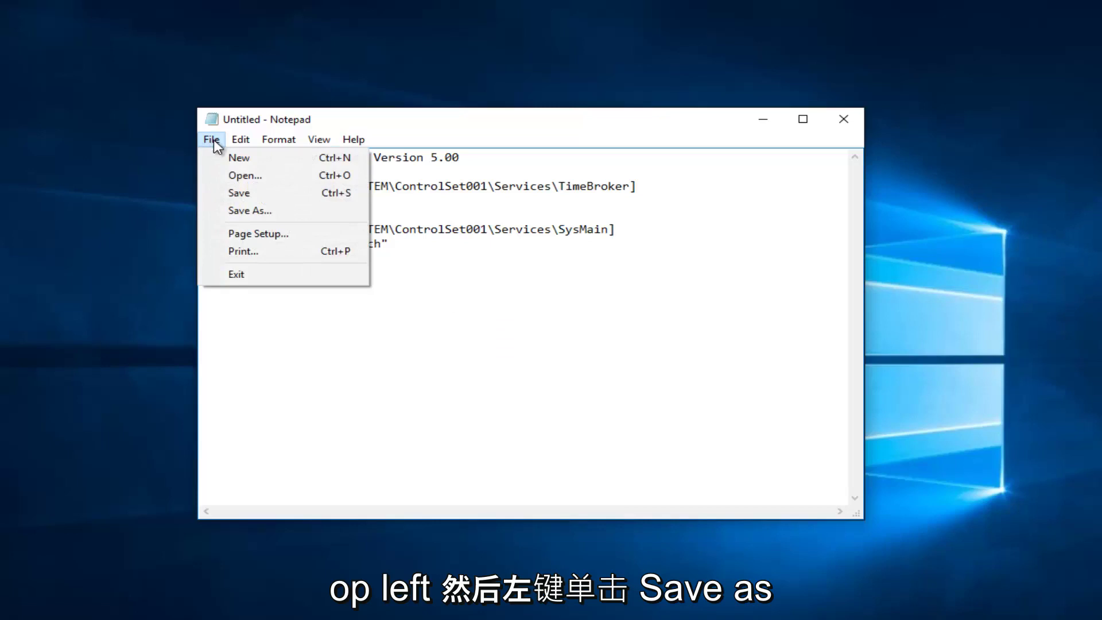
left_click(245, 212)
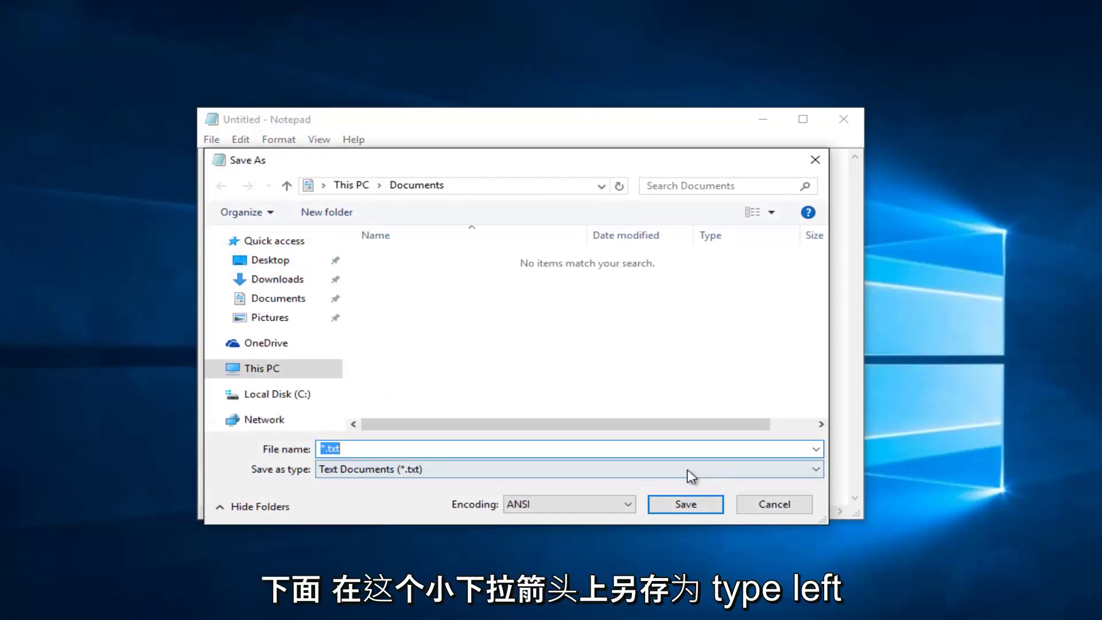
left_click(815, 469)
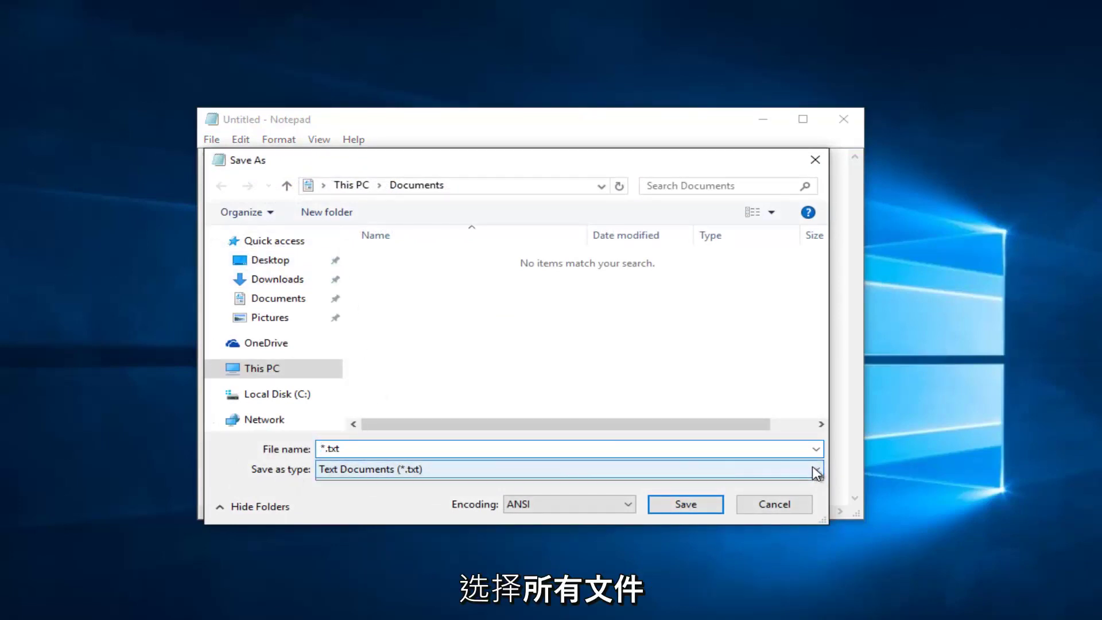
left_click(339, 497)
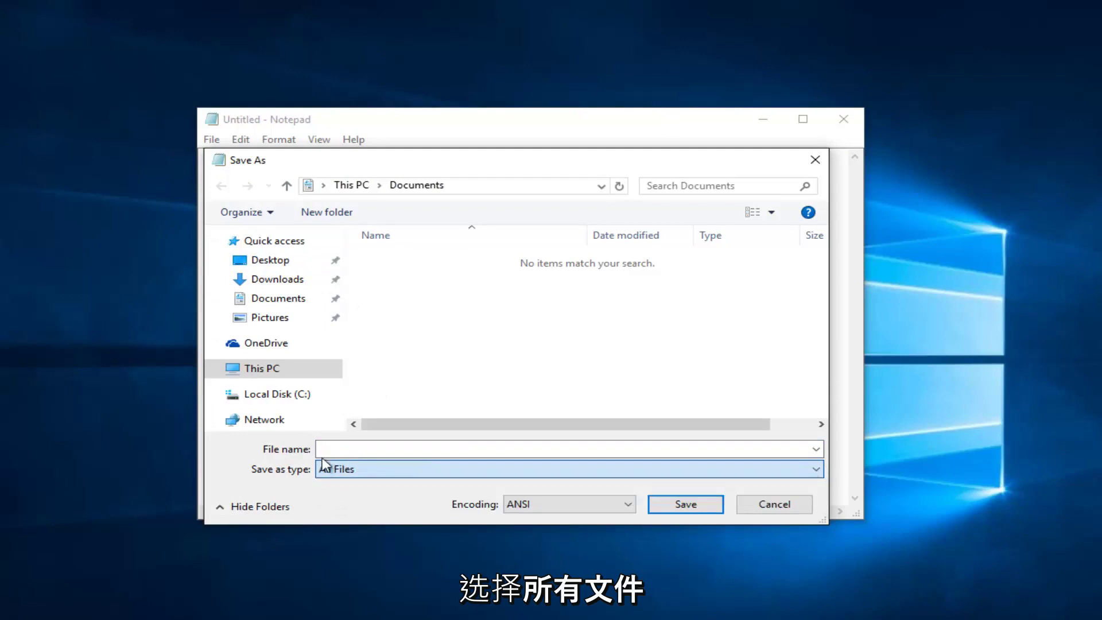
left_click(329, 448)
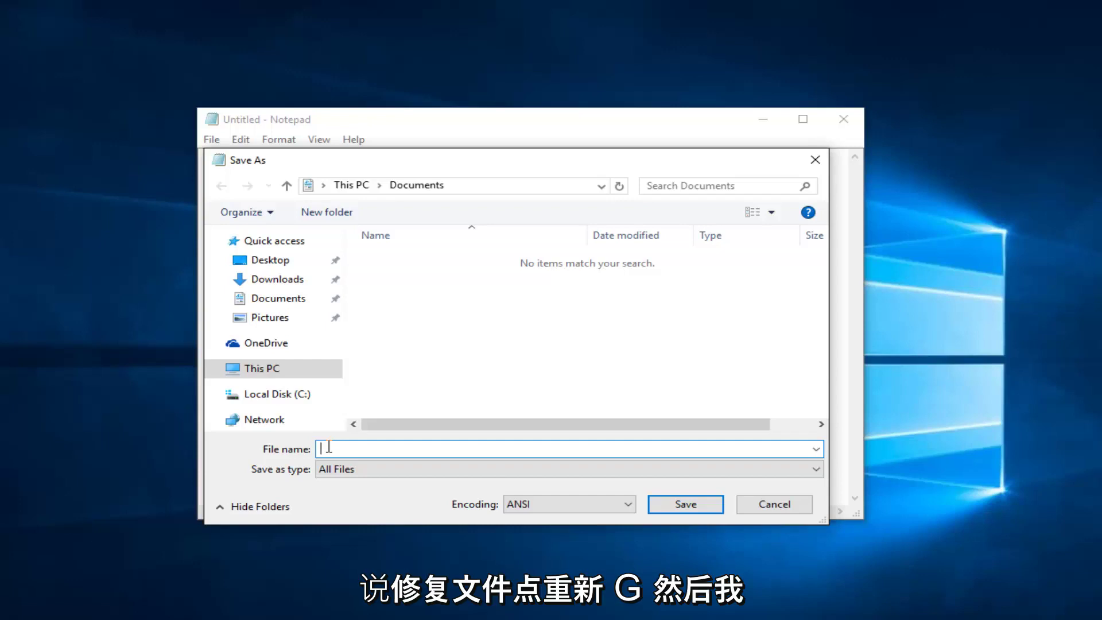
type("fixfile.re")
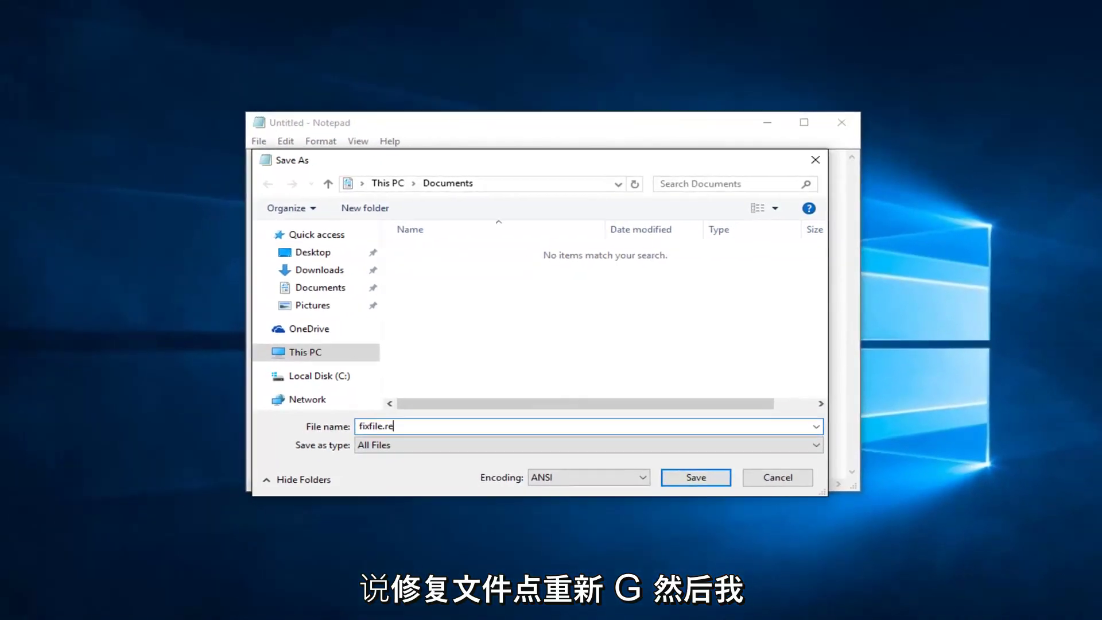
type("g")
key("Tab")
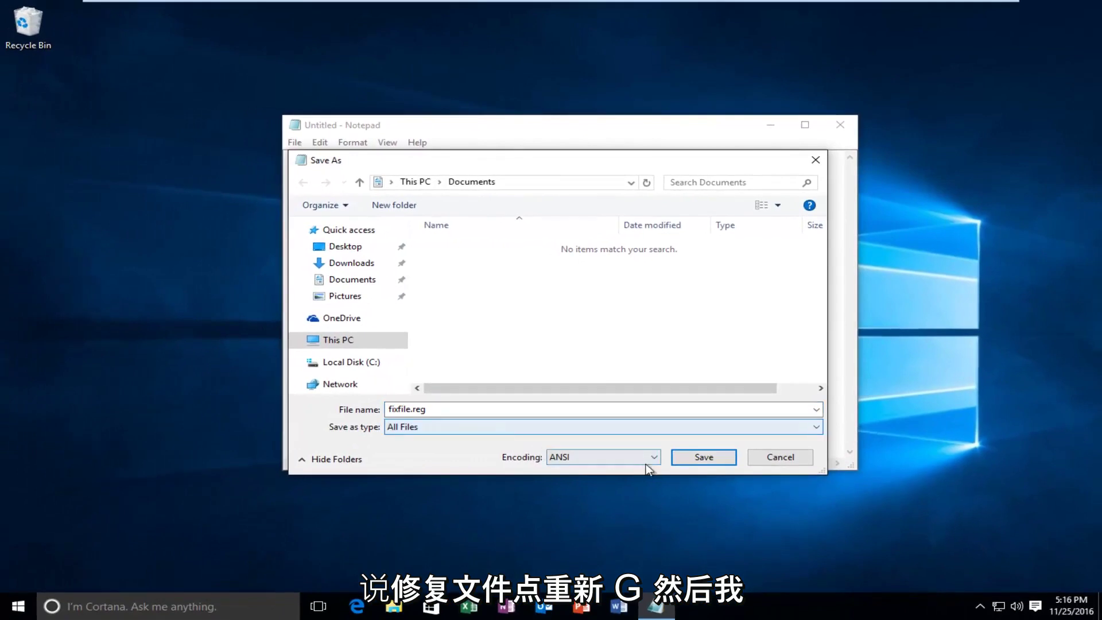
left_click(345, 248)
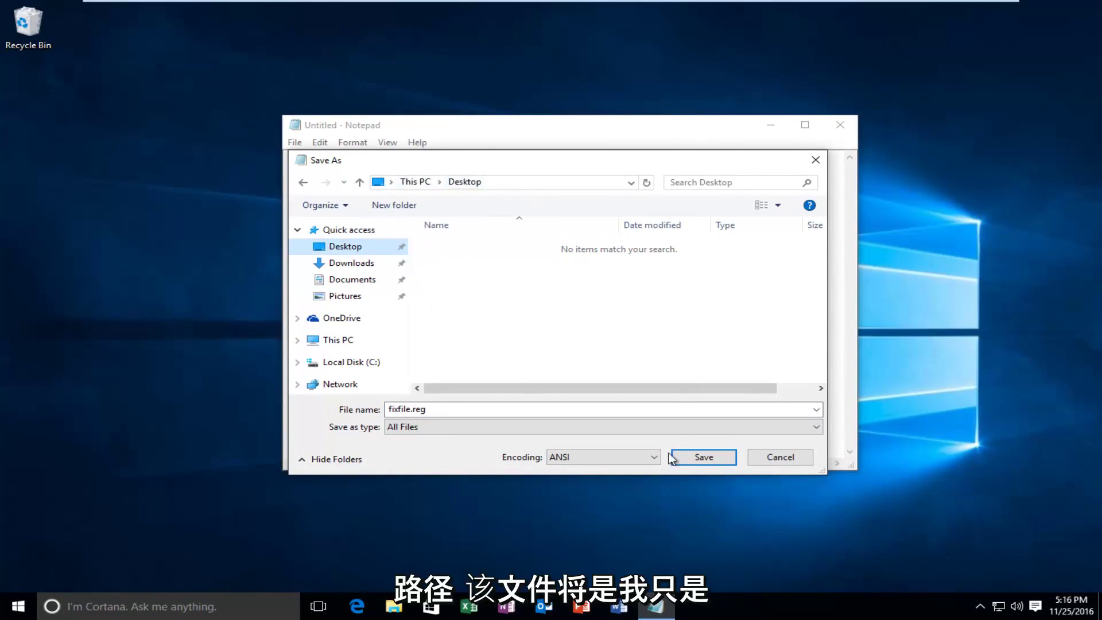
left_click(697, 460)
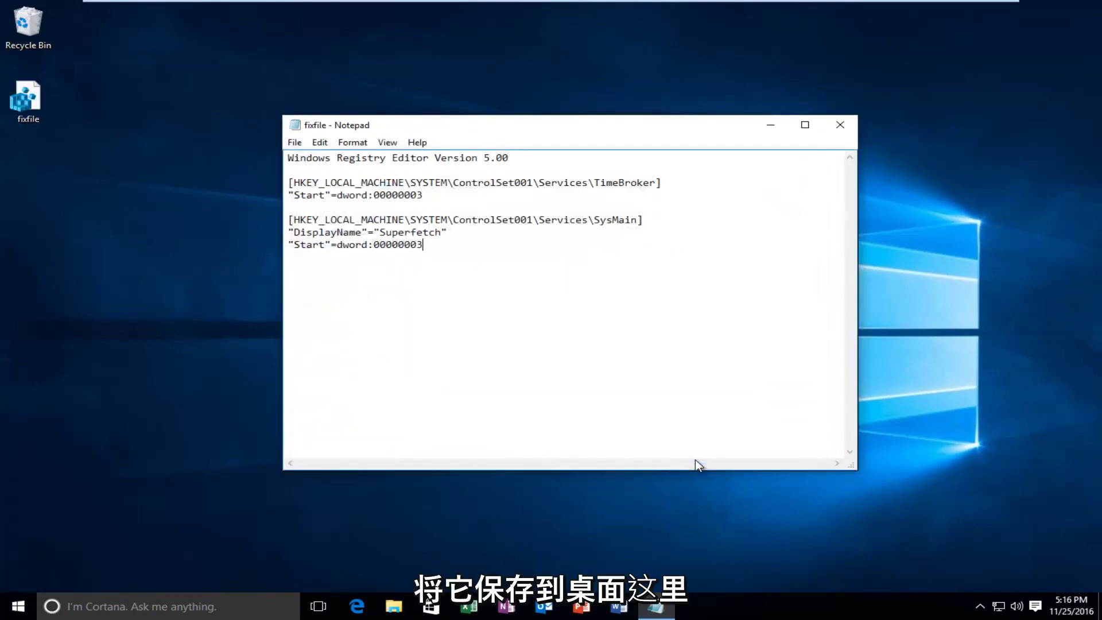
Step: Close Notepad and merge fixfile.reg, approving the UAC prompt, the warning and the success message
left_click(837, 126)
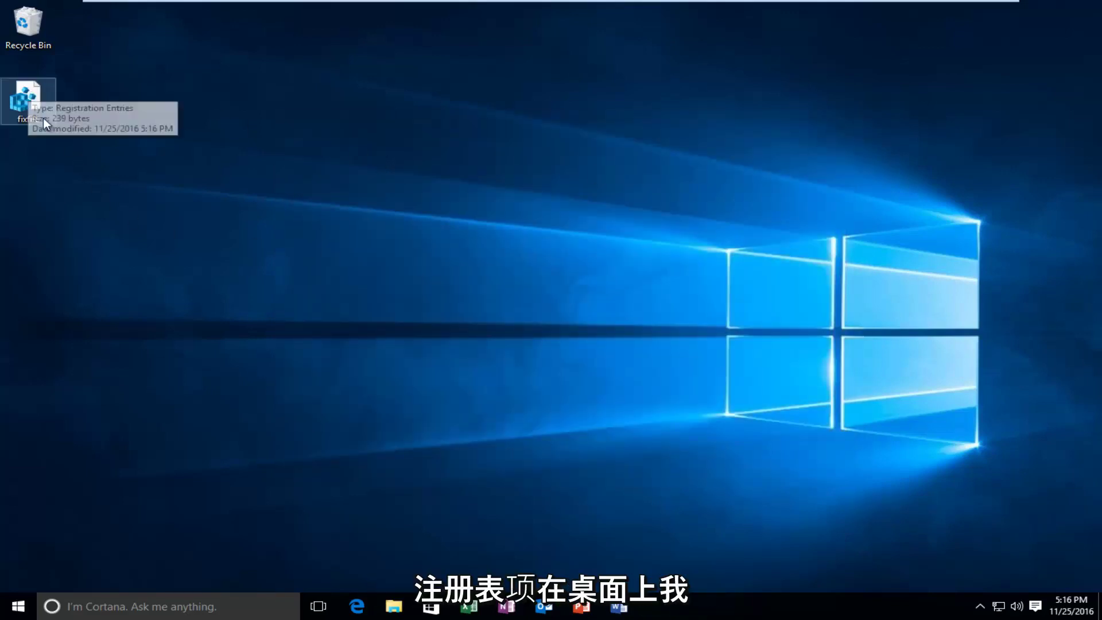
double_click(32, 103)
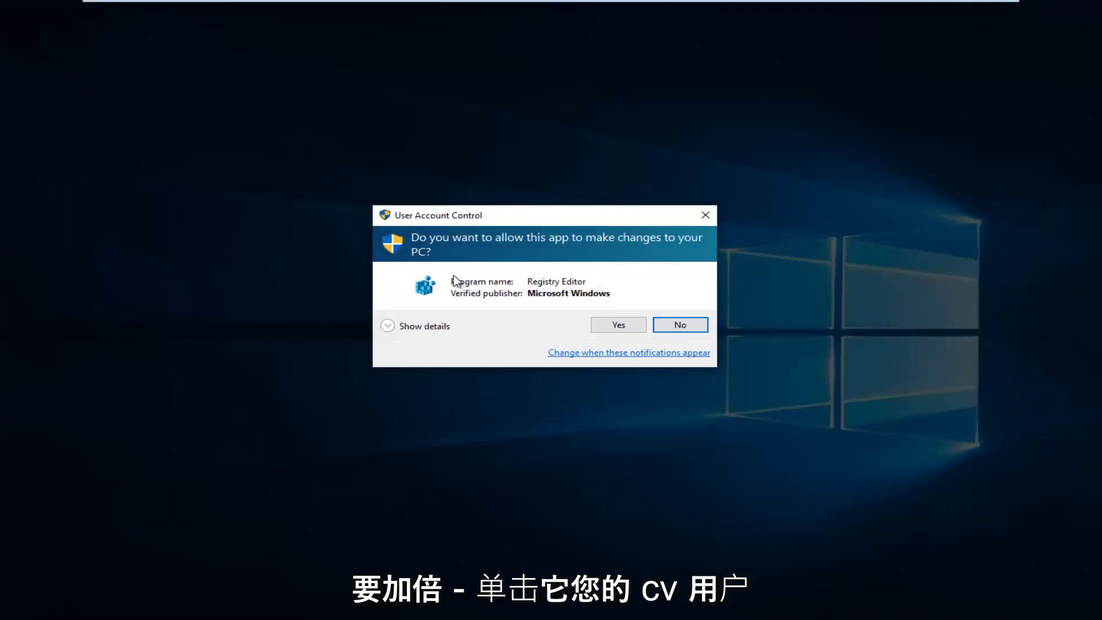
left_click(615, 324)
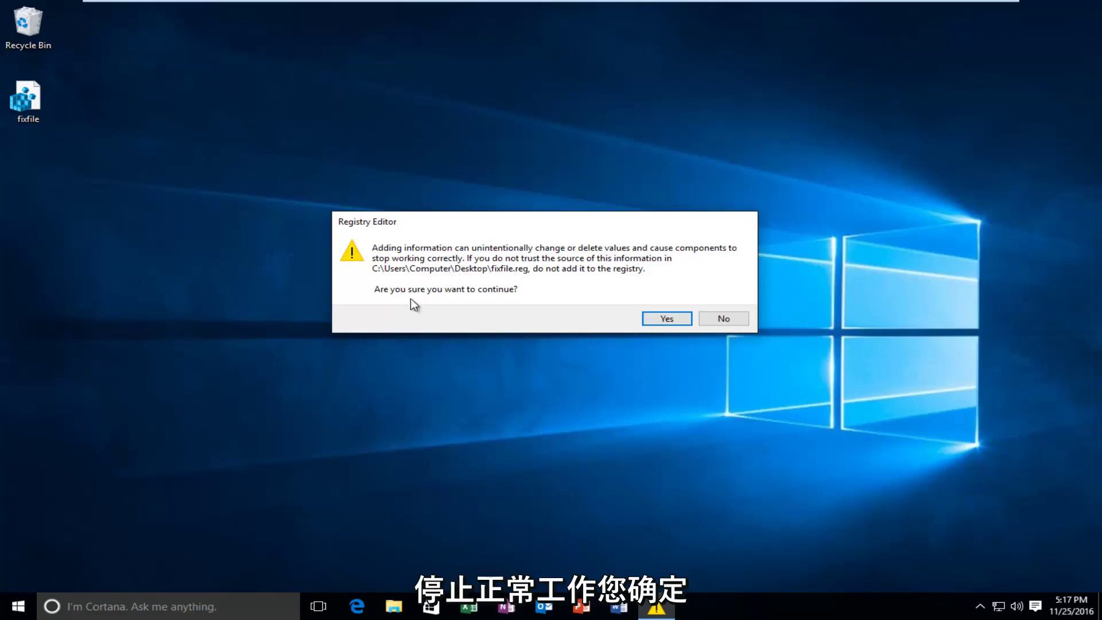
left_click(661, 319)
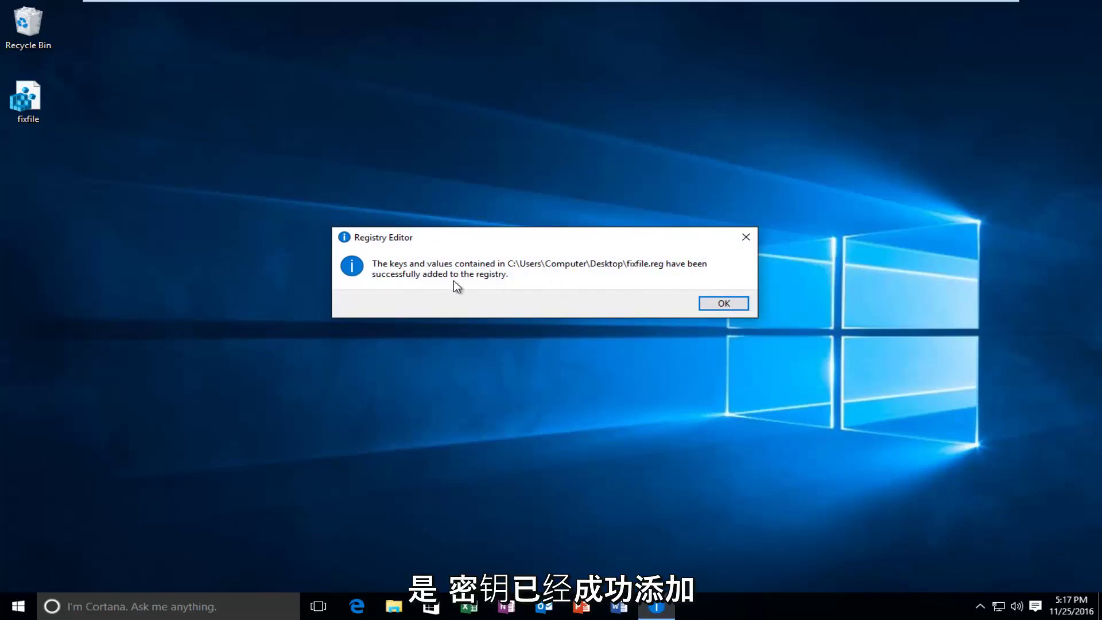
left_click(720, 304)
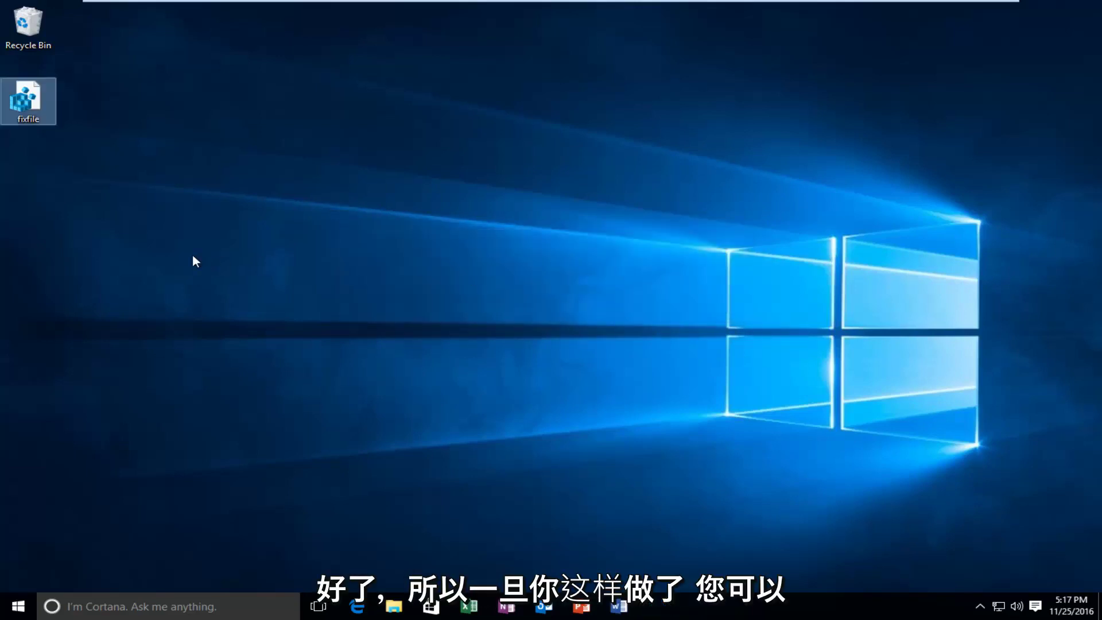
left_click(193, 256)
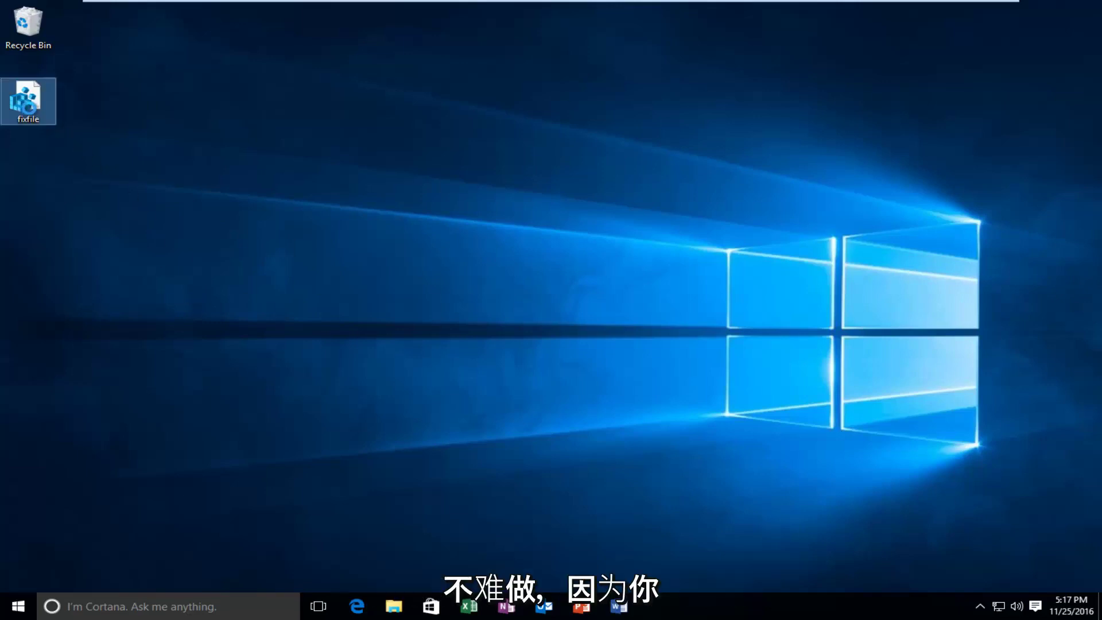
Step: Open fixfile.reg in Notepad through Open with and More apps
right_click(27, 109)
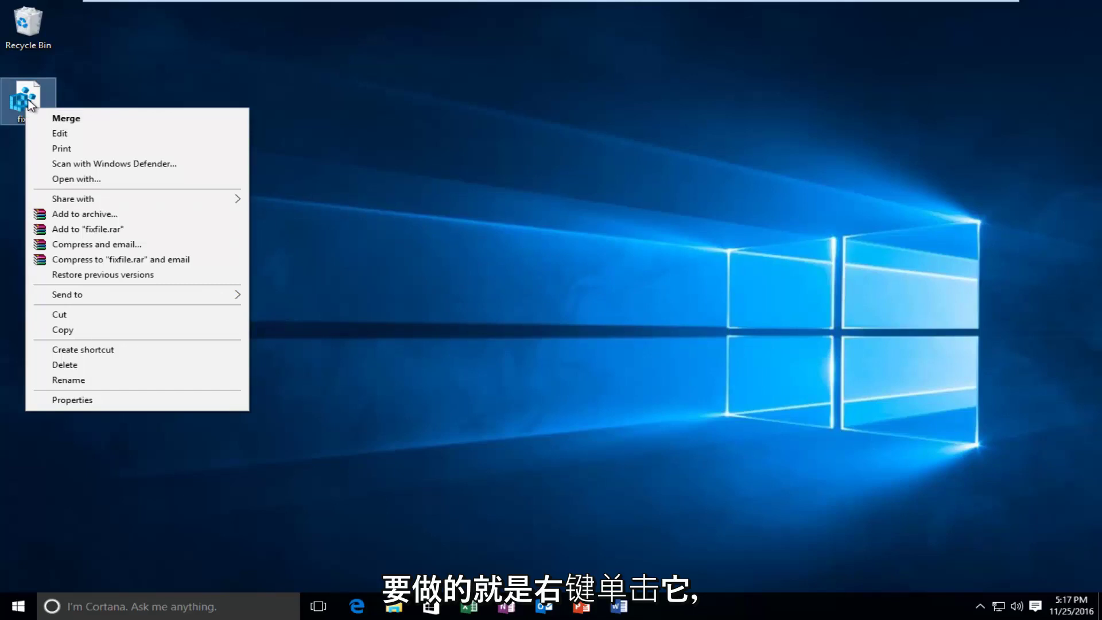
left_click(80, 178)
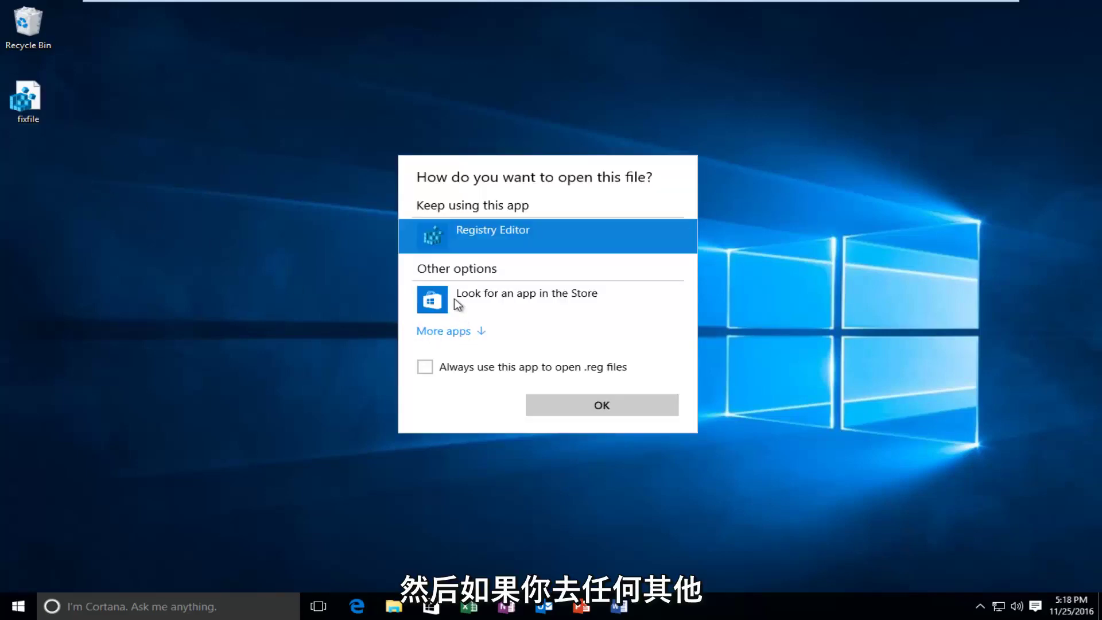
left_click(467, 332)
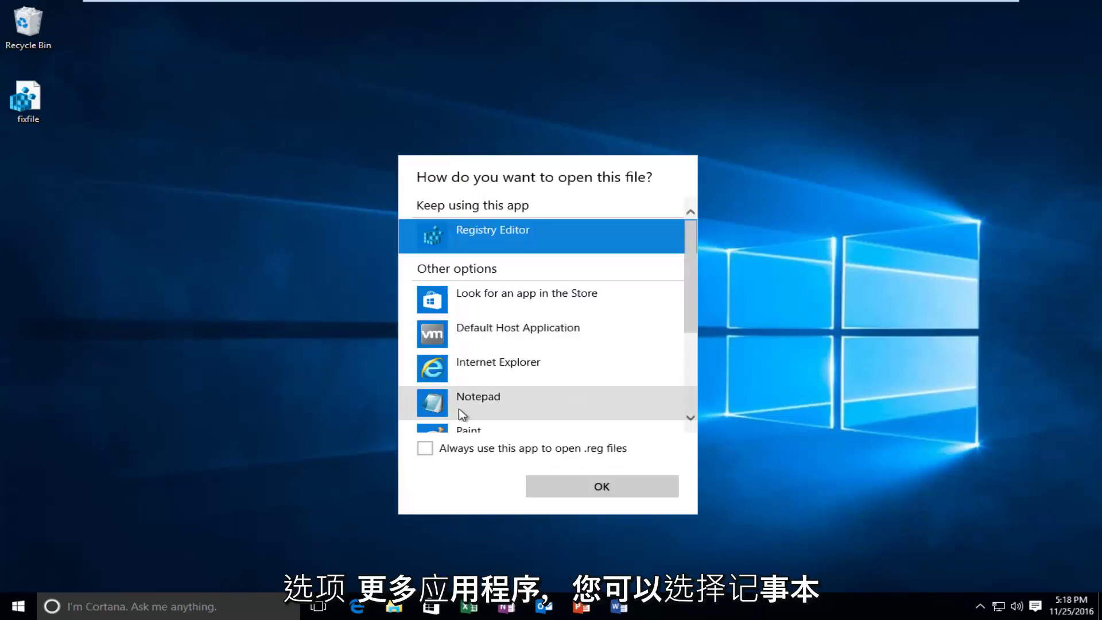
left_click(463, 414)
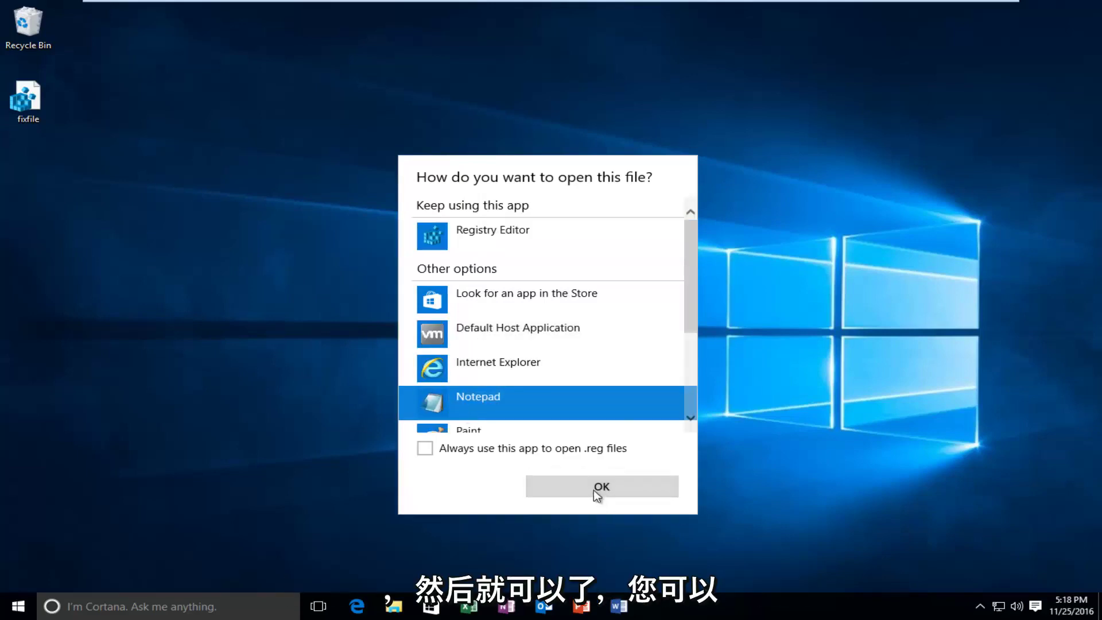
left_click(594, 488)
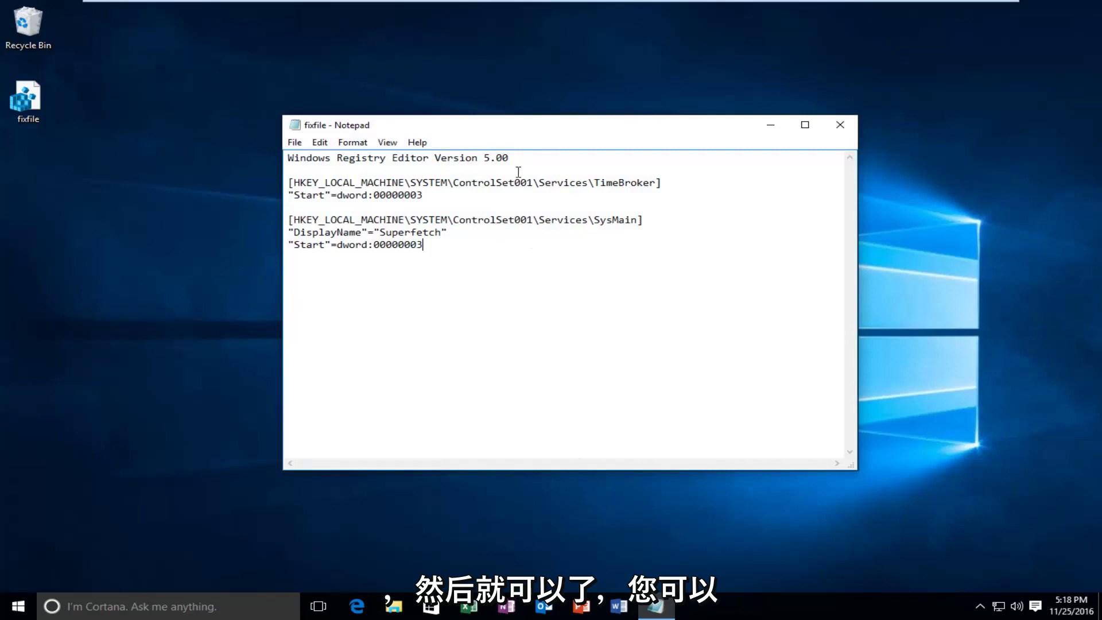
Step: Briefly select part of the TimeBroker line, then close the fixfile note
left_click_drag(386, 183, 563, 212)
left_click(489, 260)
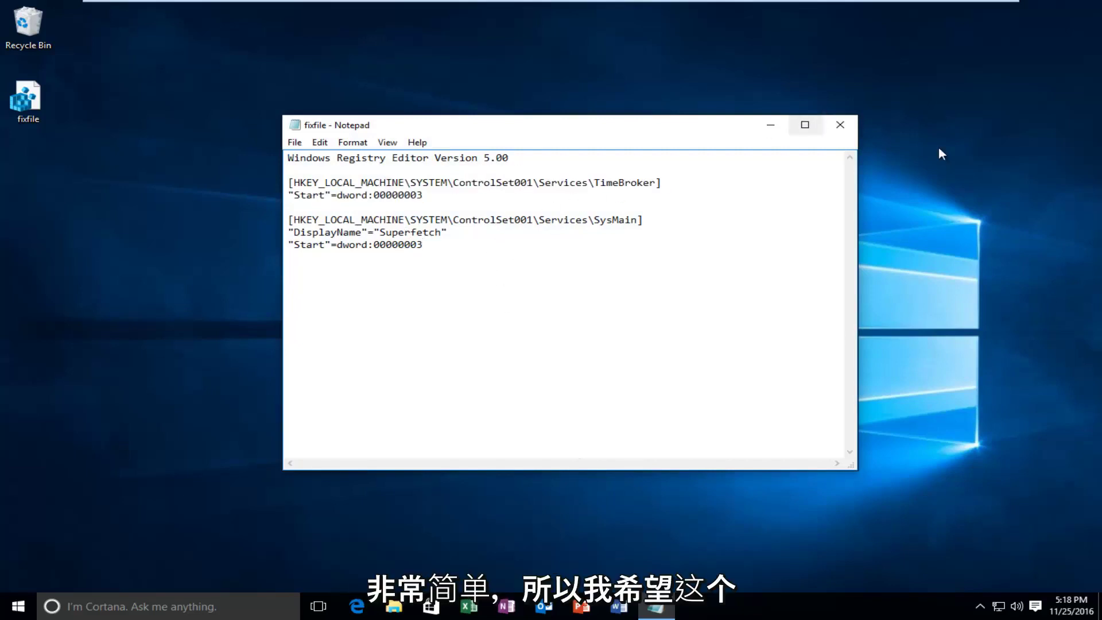
left_click(839, 124)
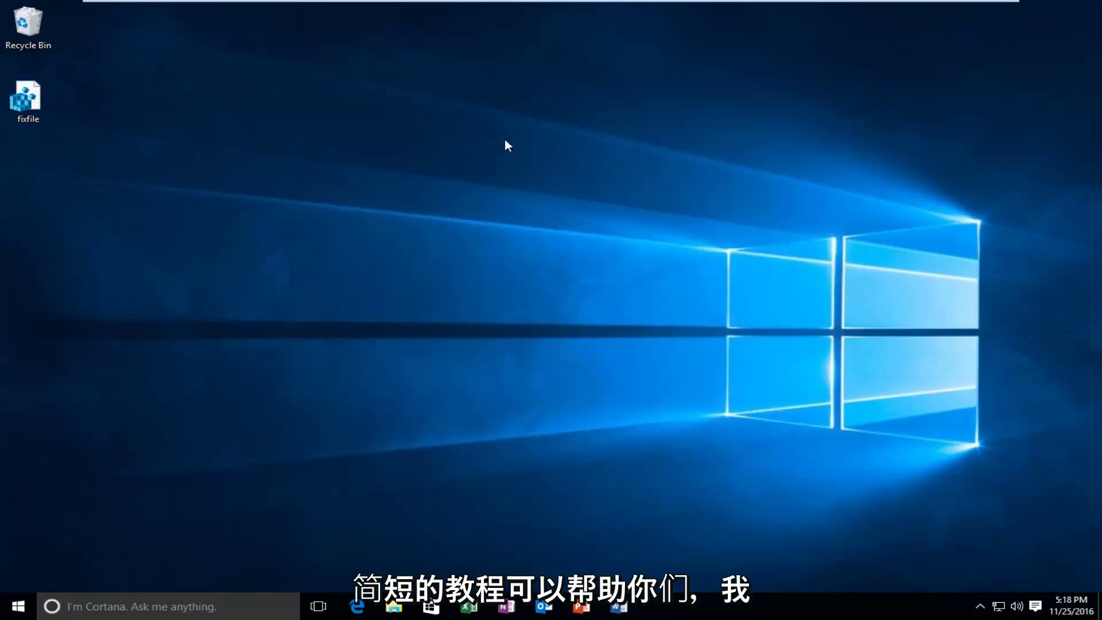